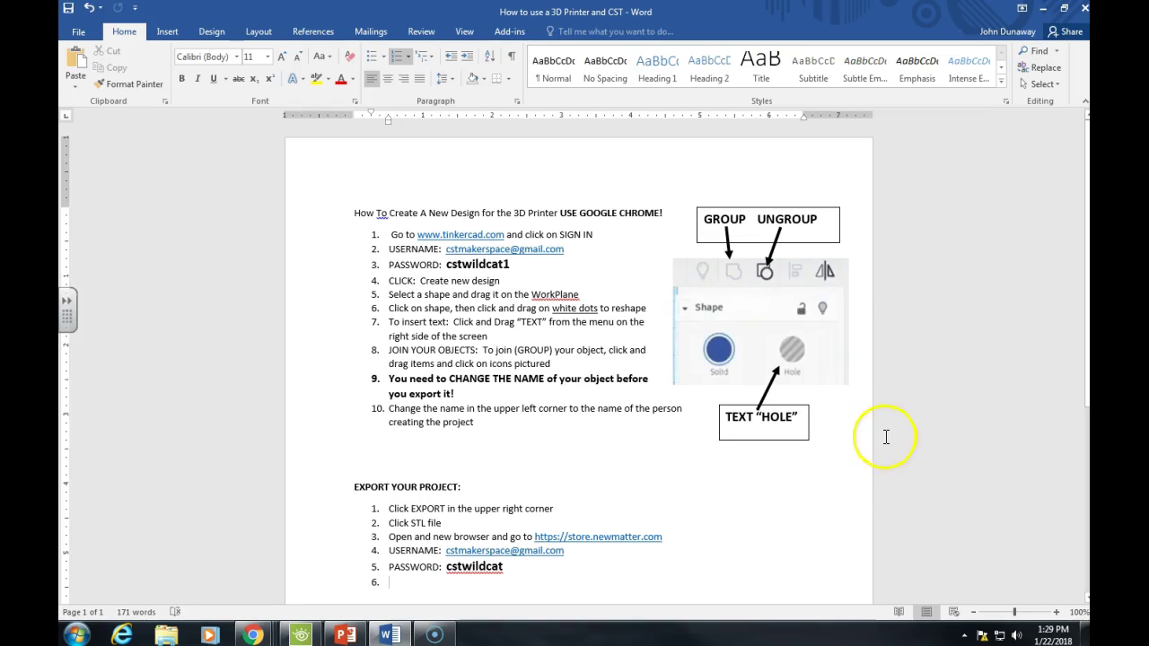
Open the Save As dialog on the Desktop for 'How to use a 3D Printer and CST'
left_click(81, 32)
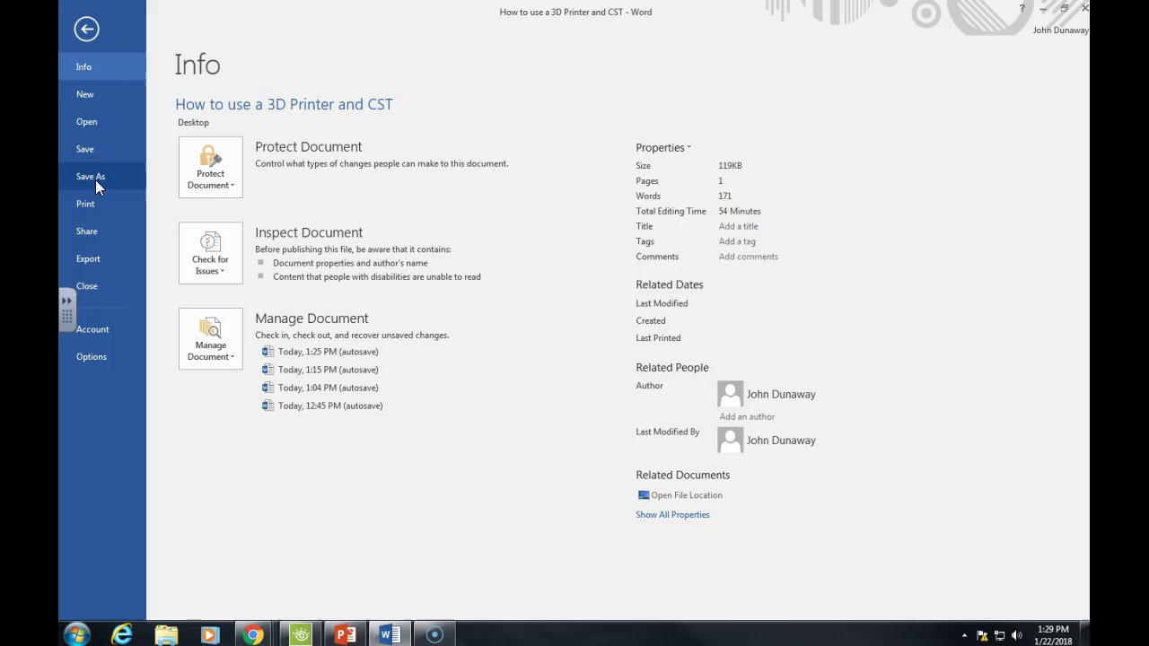
left_click(95, 178)
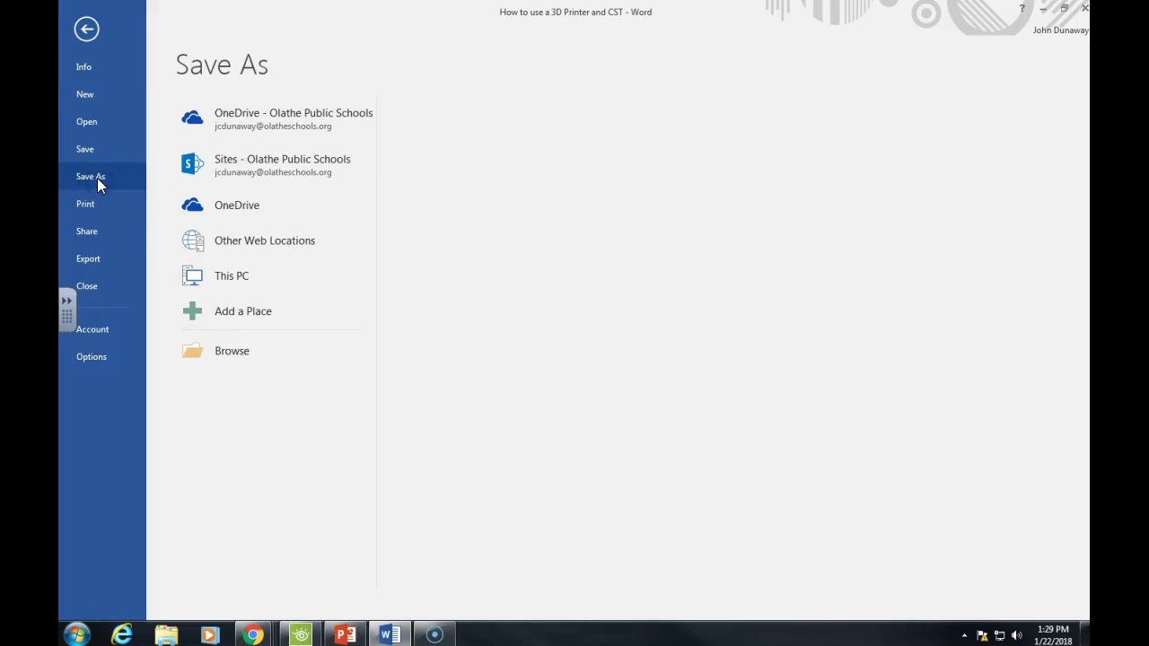
left_click(236, 354)
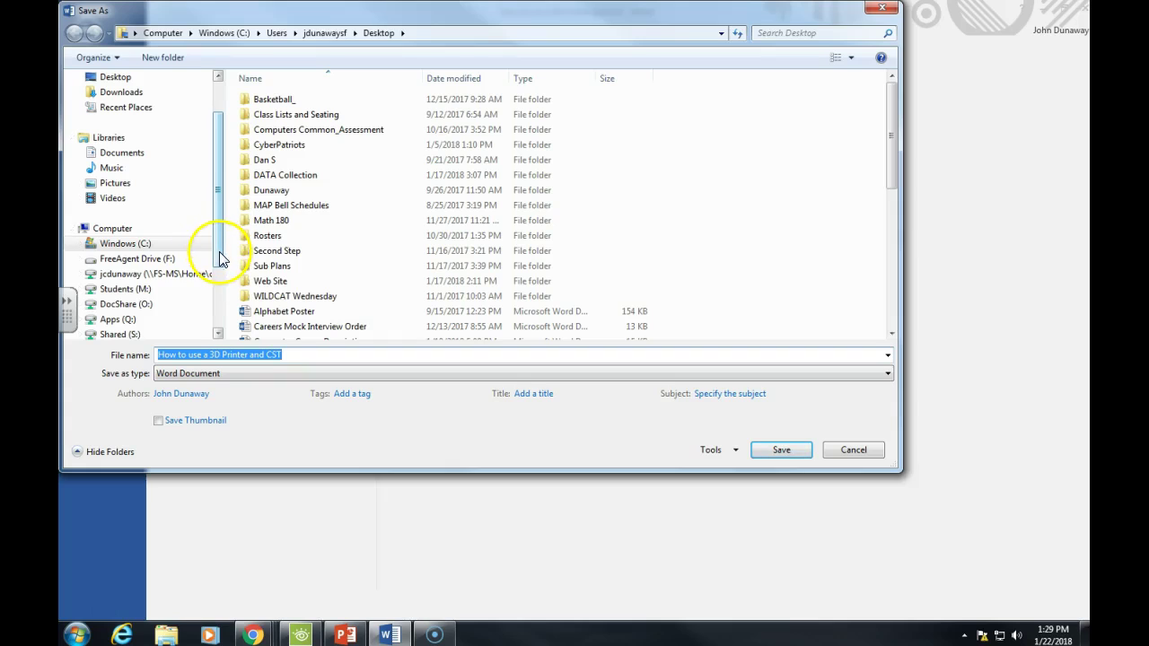
left_click(163, 289)
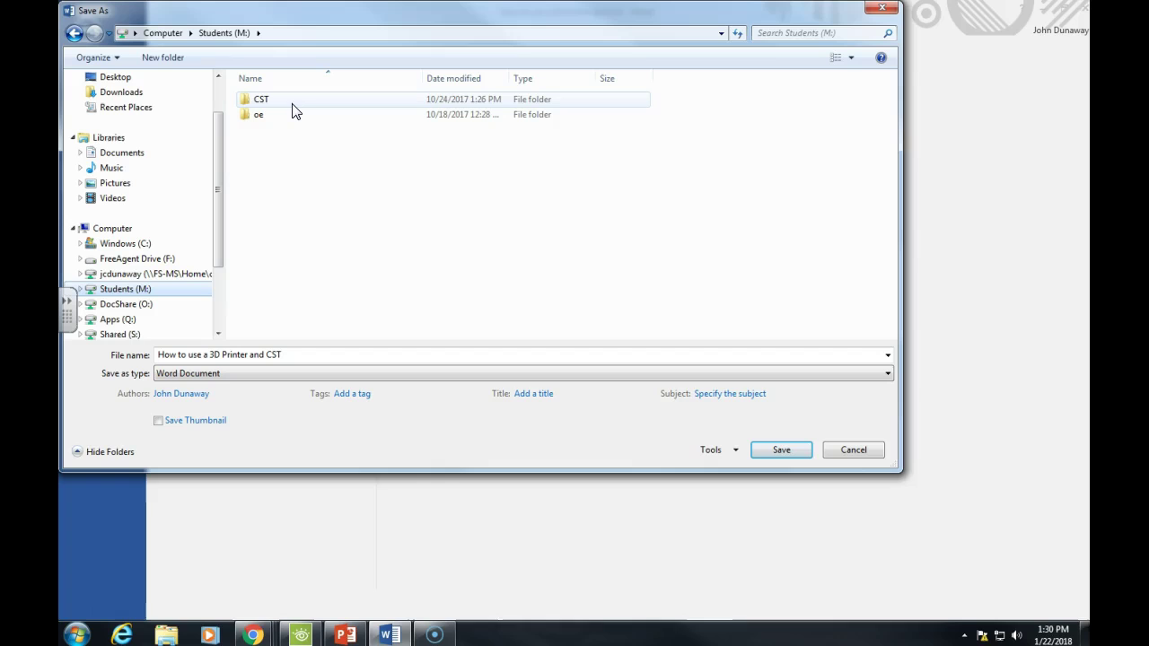
double_click(291, 103)
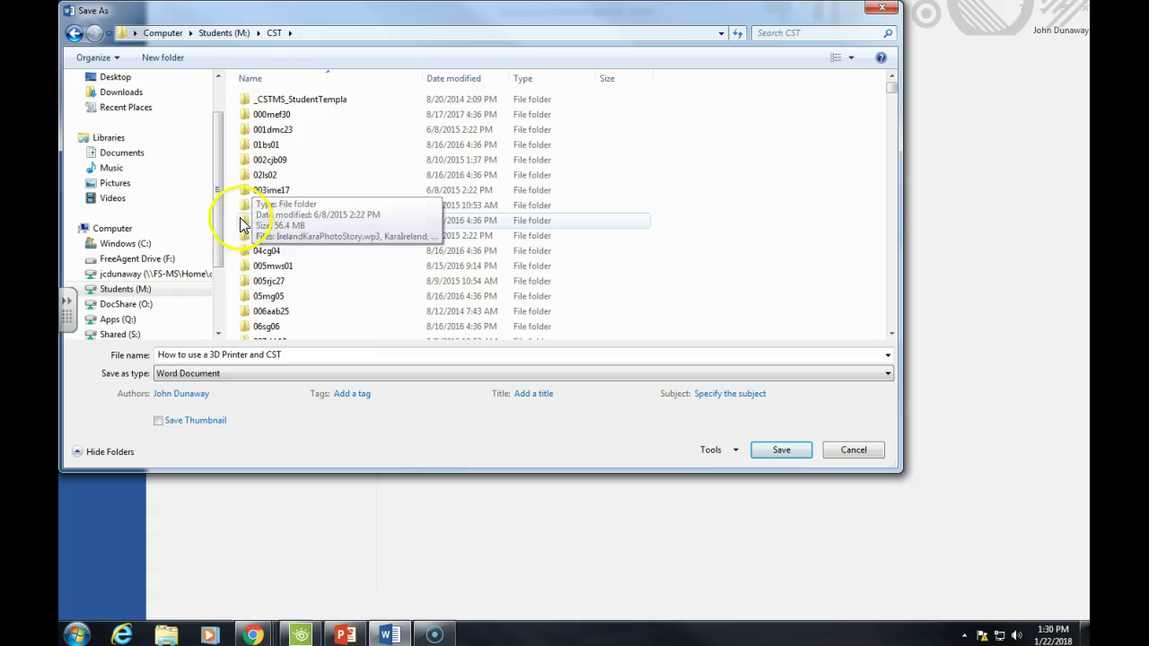
scroll(359, 257, "down", 3)
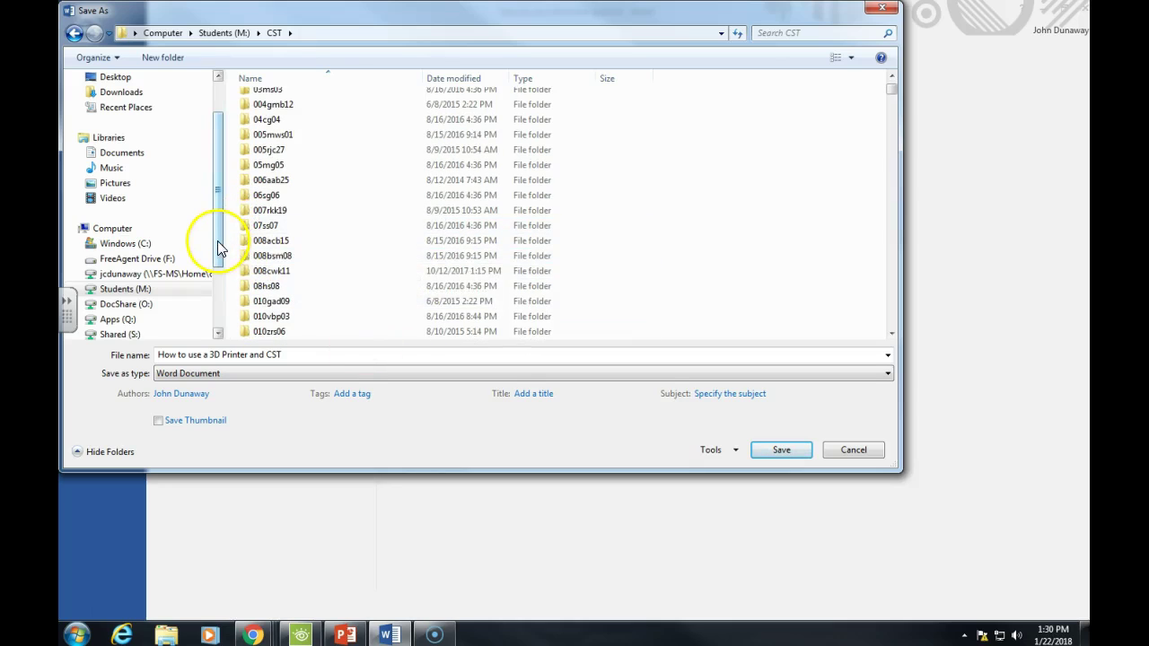
scroll(215, 235, "up", 1)
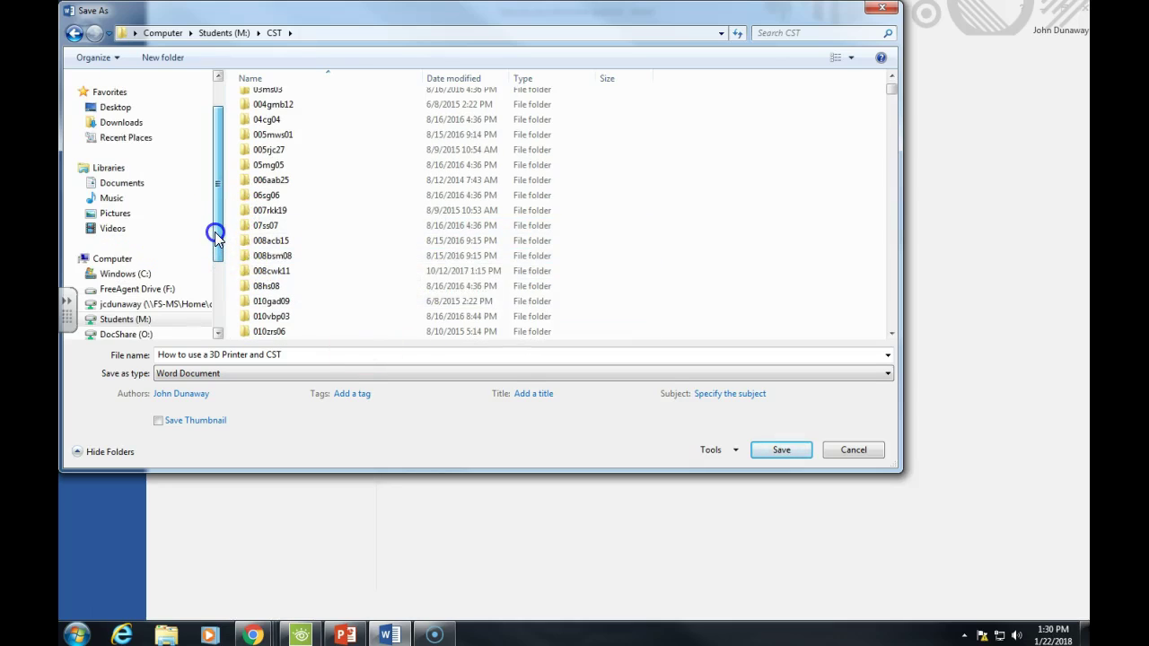
scroll(215, 235, "up", 1)
With Desktop as the location, rename the file to 'How to use a 3D Printer at CSTPDF'
left_click(154, 132)
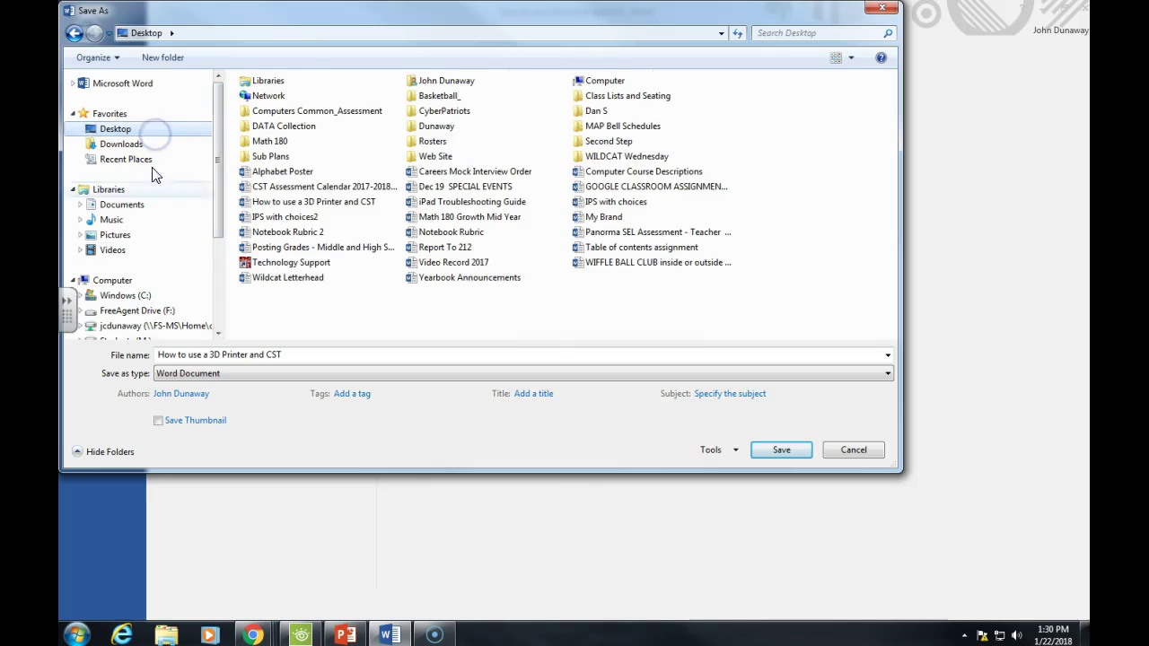
left_click(265, 354)
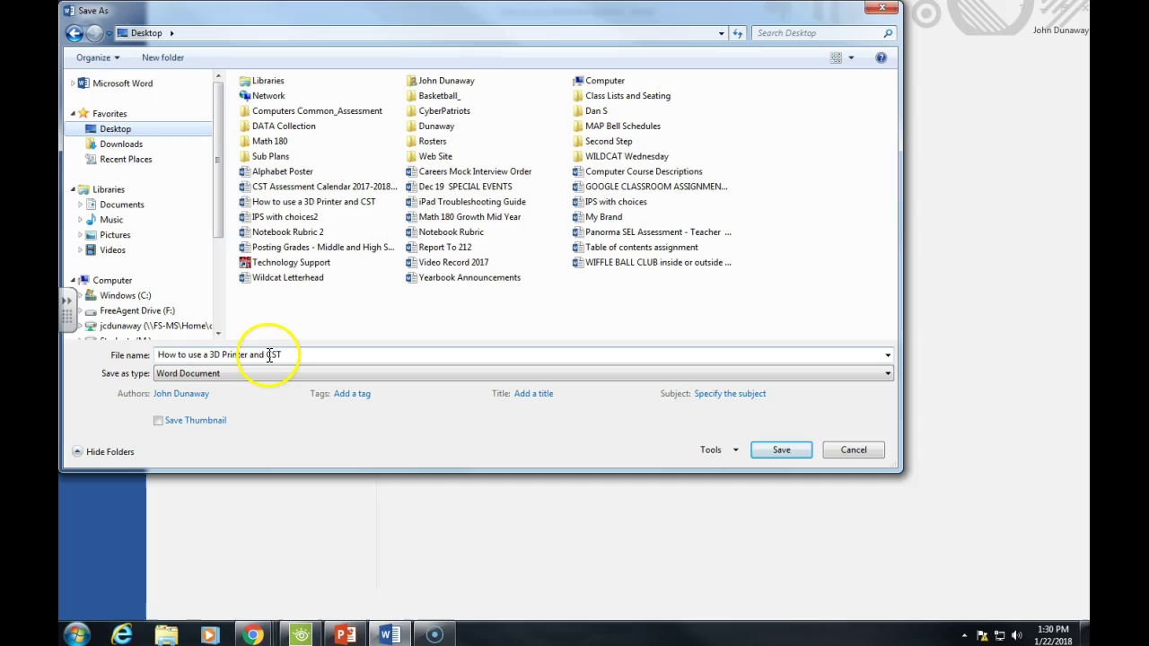
triple_click(274, 354)
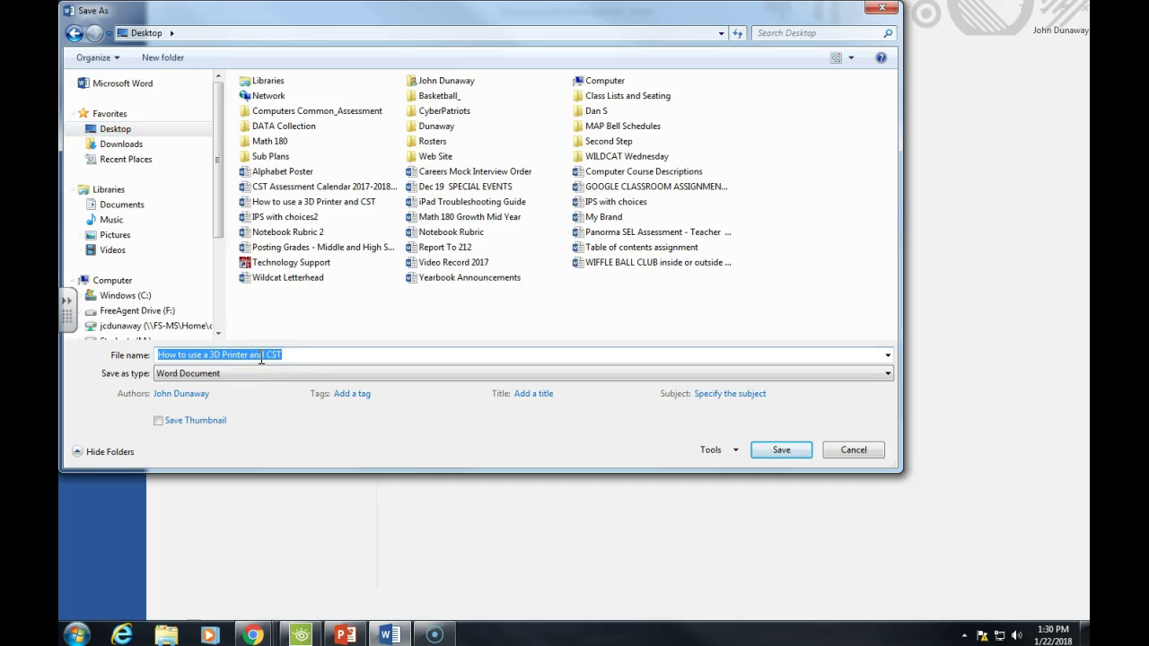
left_click(265, 355)
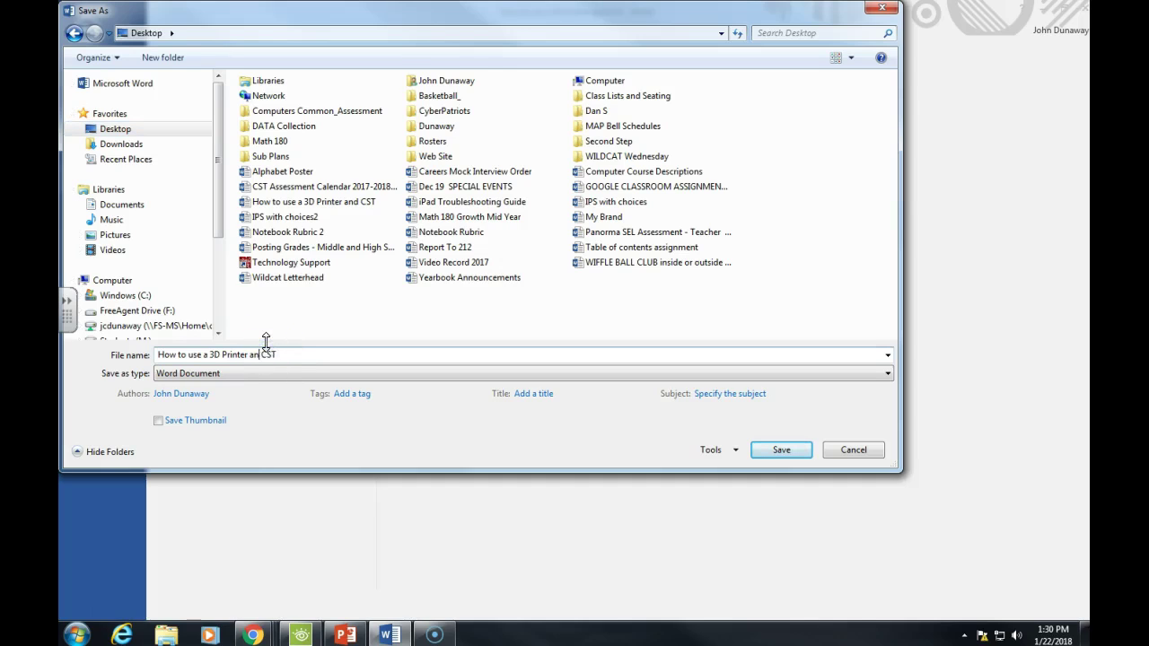
key("BackSpace")
key("BackSpace")
type("t")
left_click(289, 357)
type("PDF")
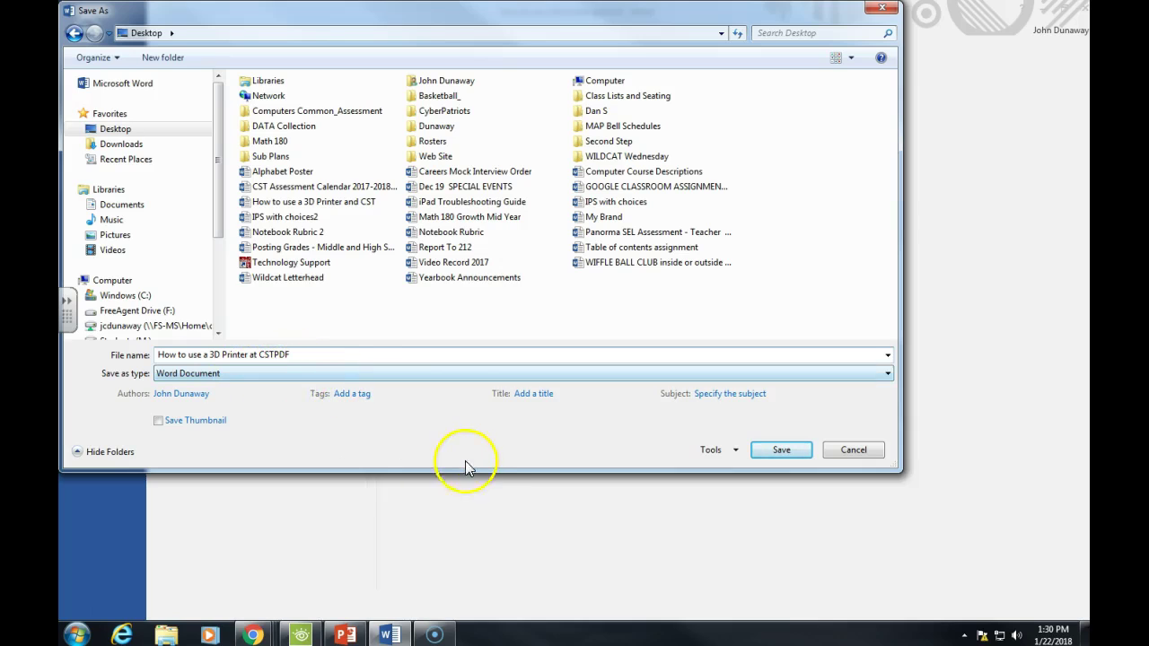
Set the save type to PDF and save 'How to use a 3D Printer at CSTPDF' to the Desktop
left_click(110, 375)
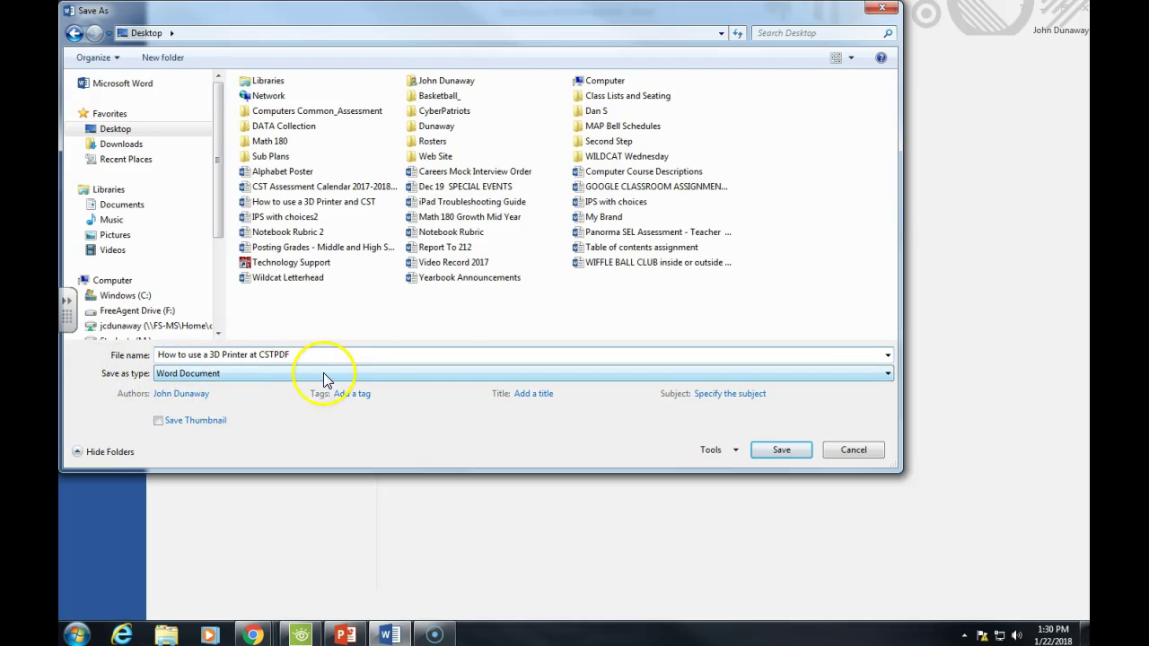
left_click(228, 373)
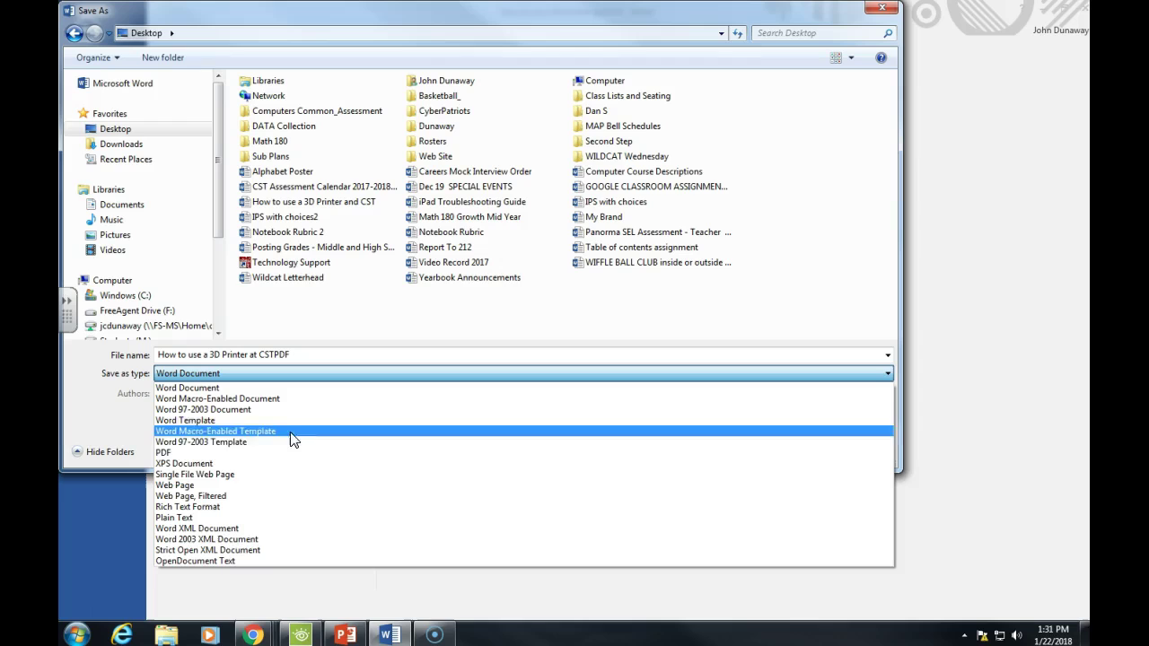
left_click(179, 460)
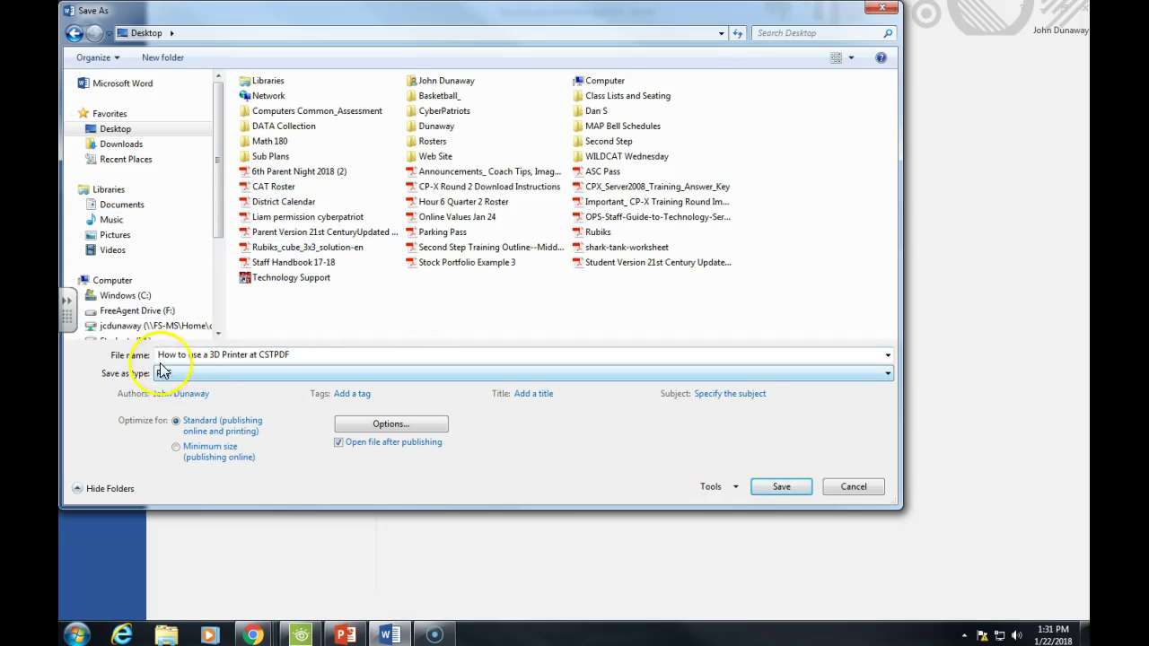
left_click(781, 486)
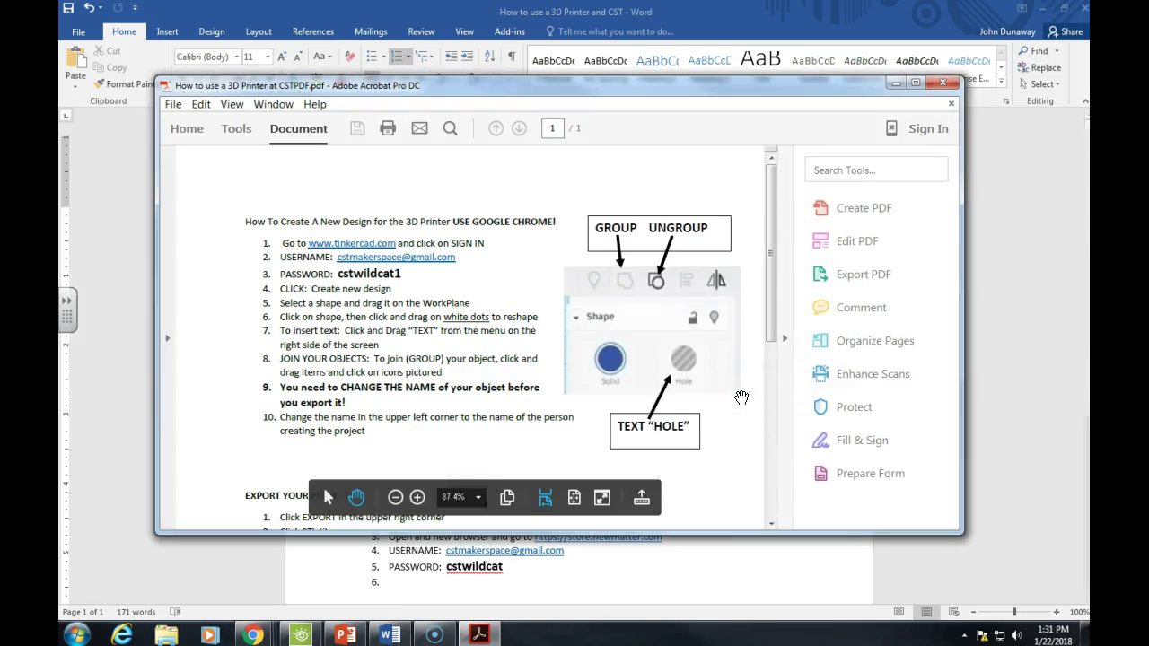
Maximize the Acrobat window and scroll through the exported one-page PDF
left_click(915, 85)
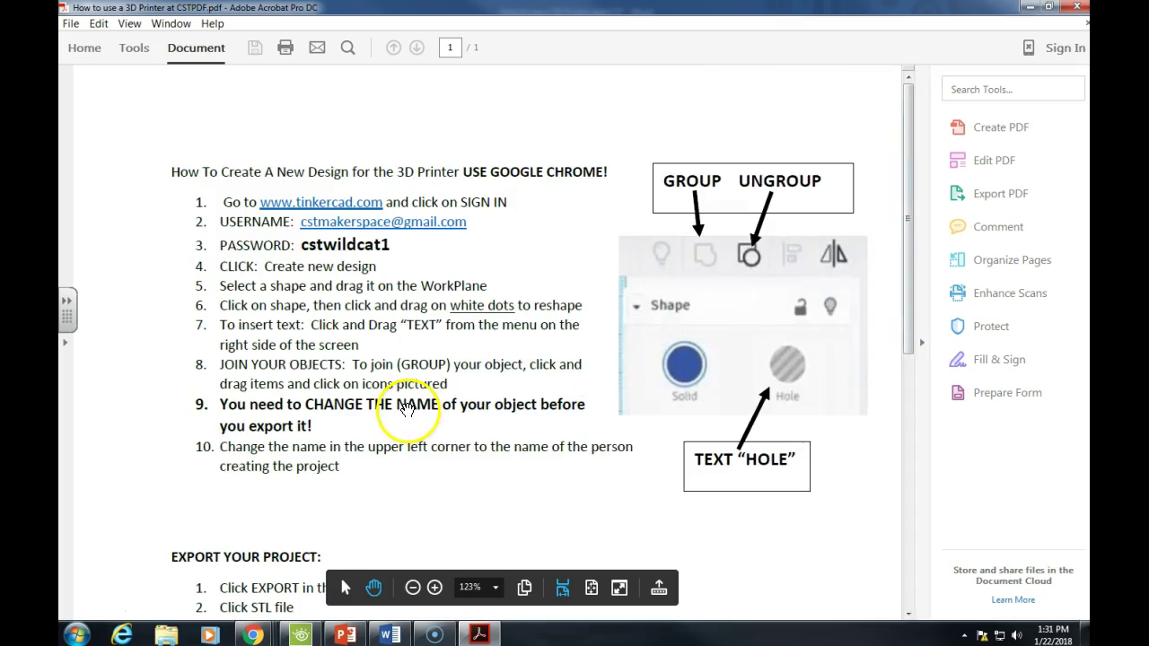
scroll(395, 386, "down", 2)
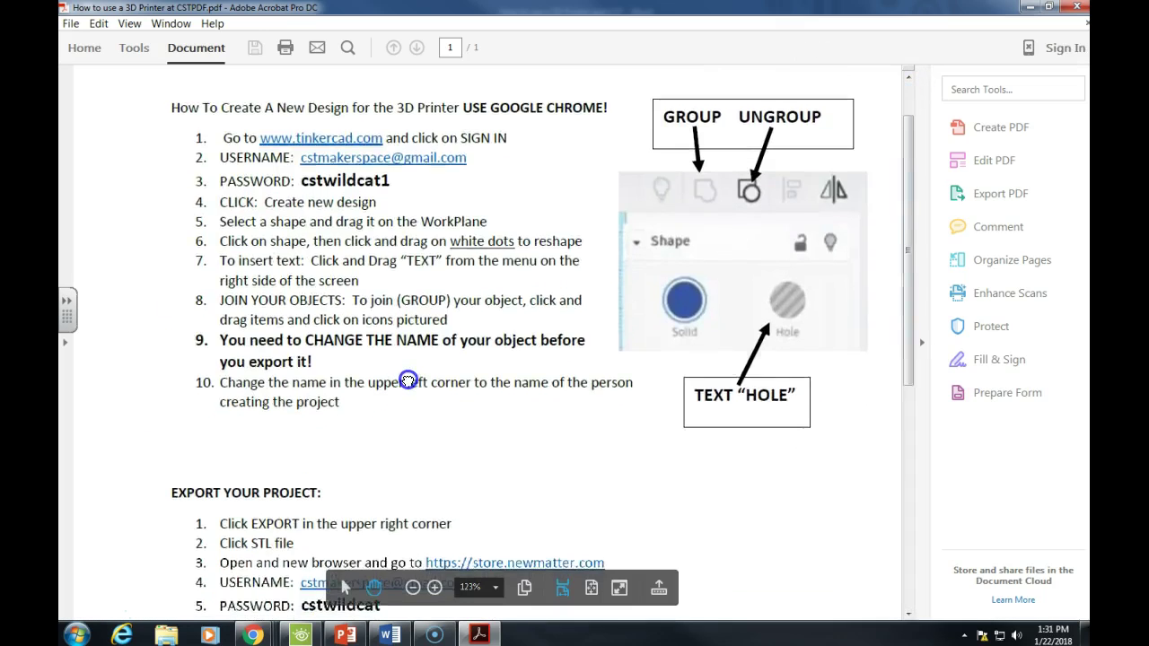
scroll(364, 405, "down", 3)
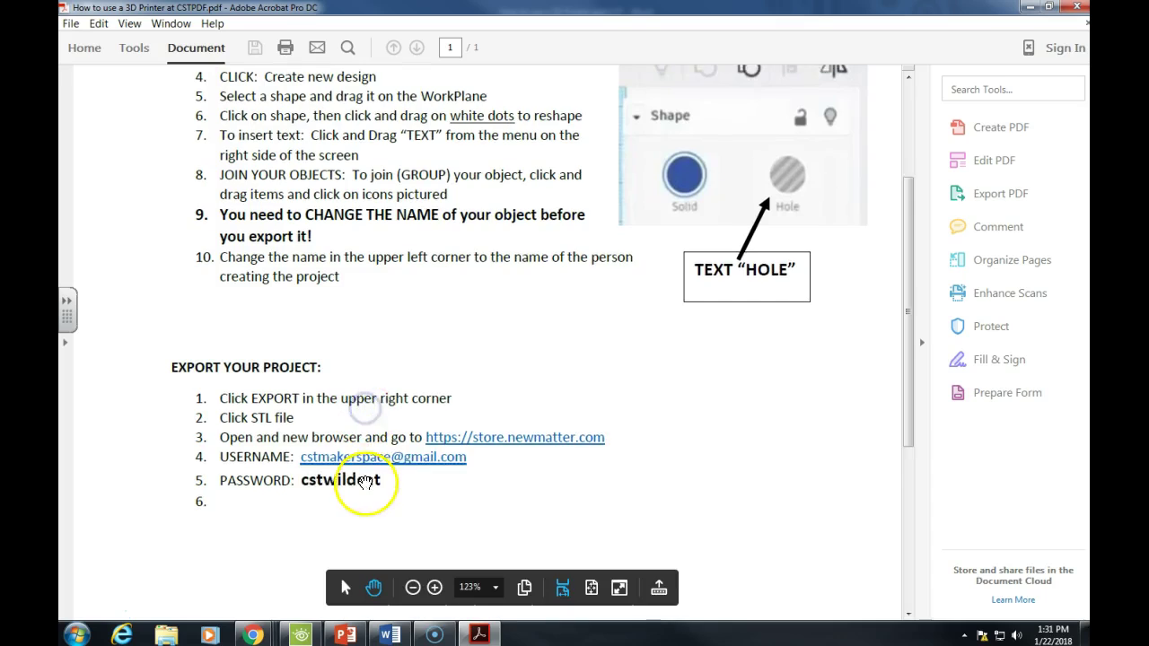
scroll(384, 231, "up", 4)
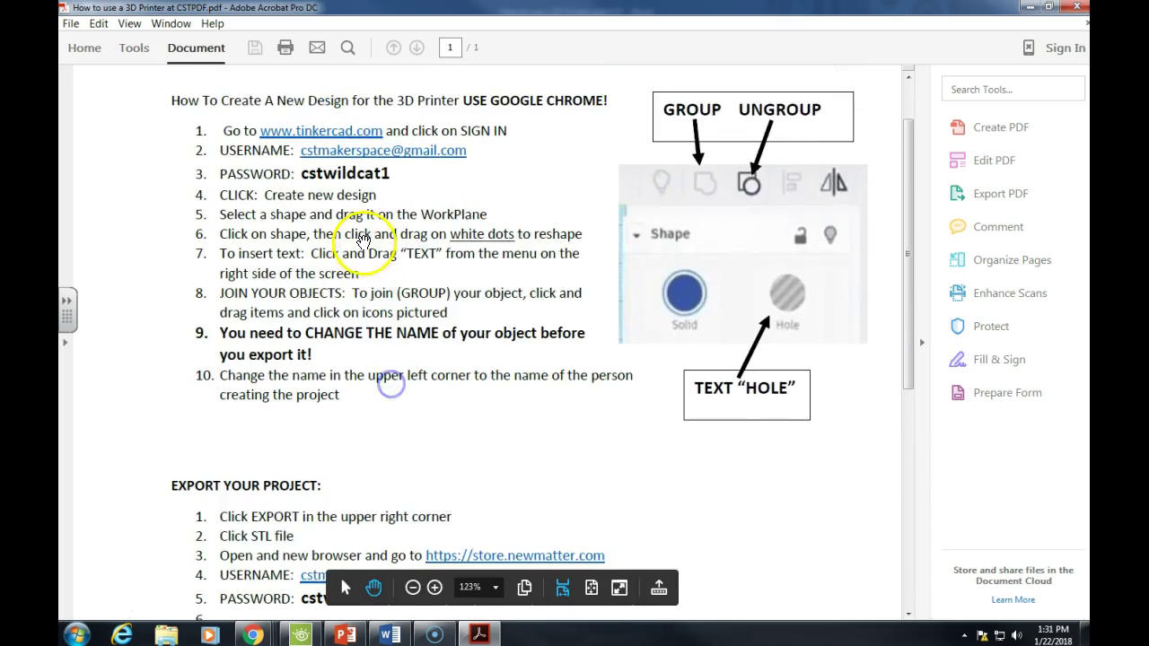
scroll(375, 287, "down", 1)
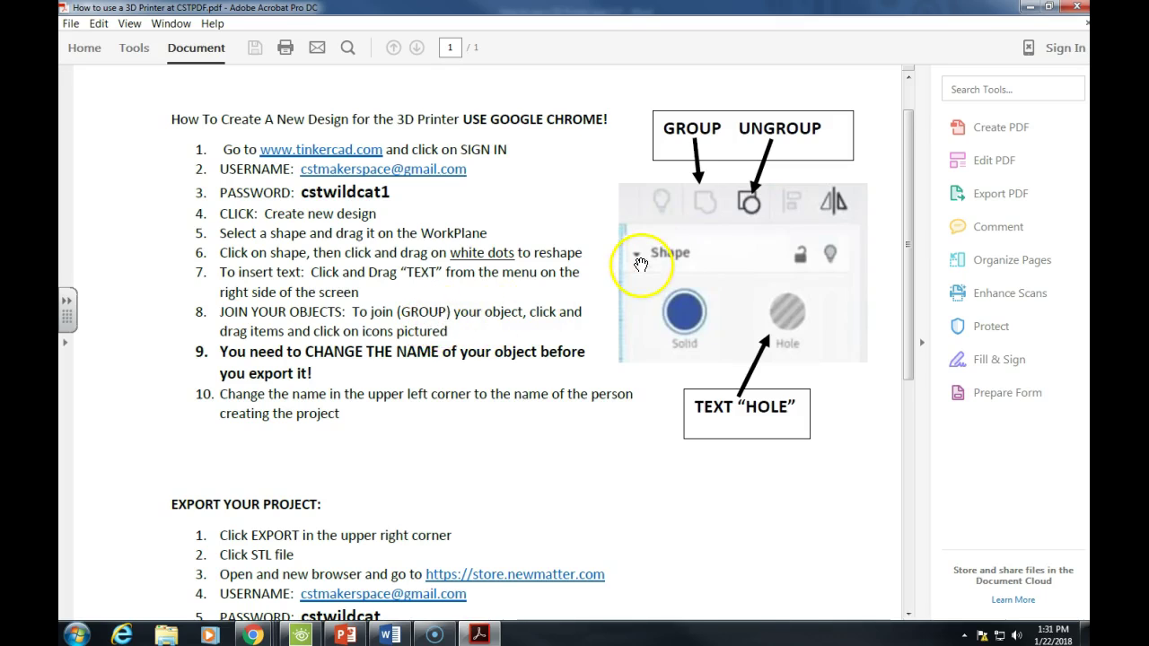
left_click(1030, 7)
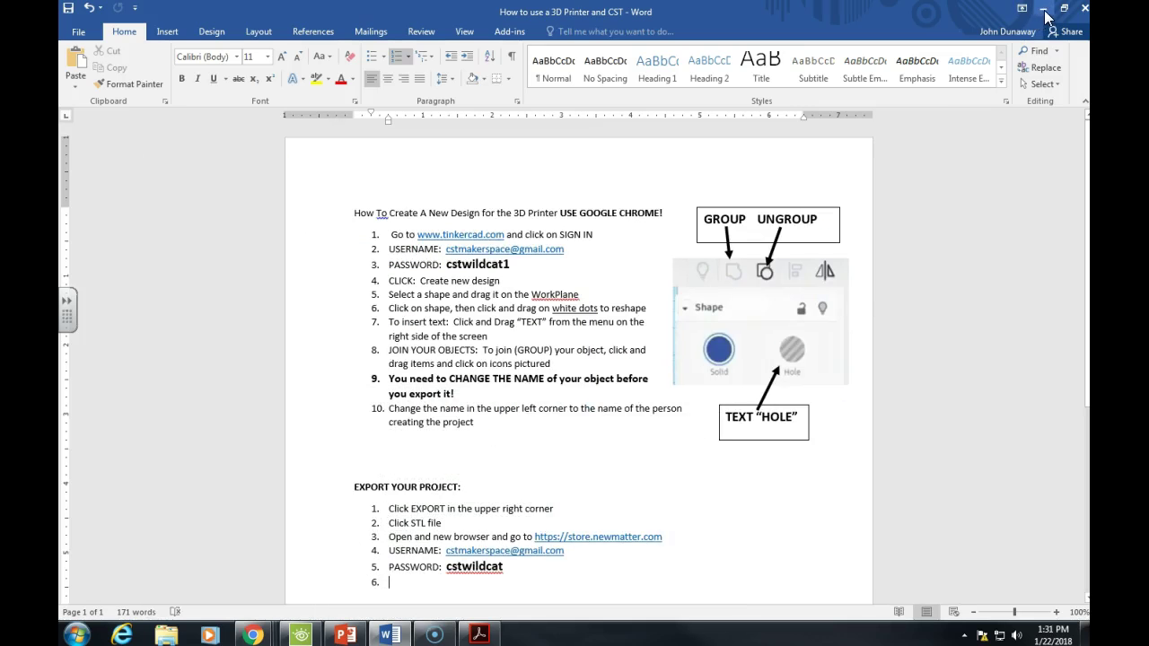
left_click(1044, 9)
left_click(1024, 16)
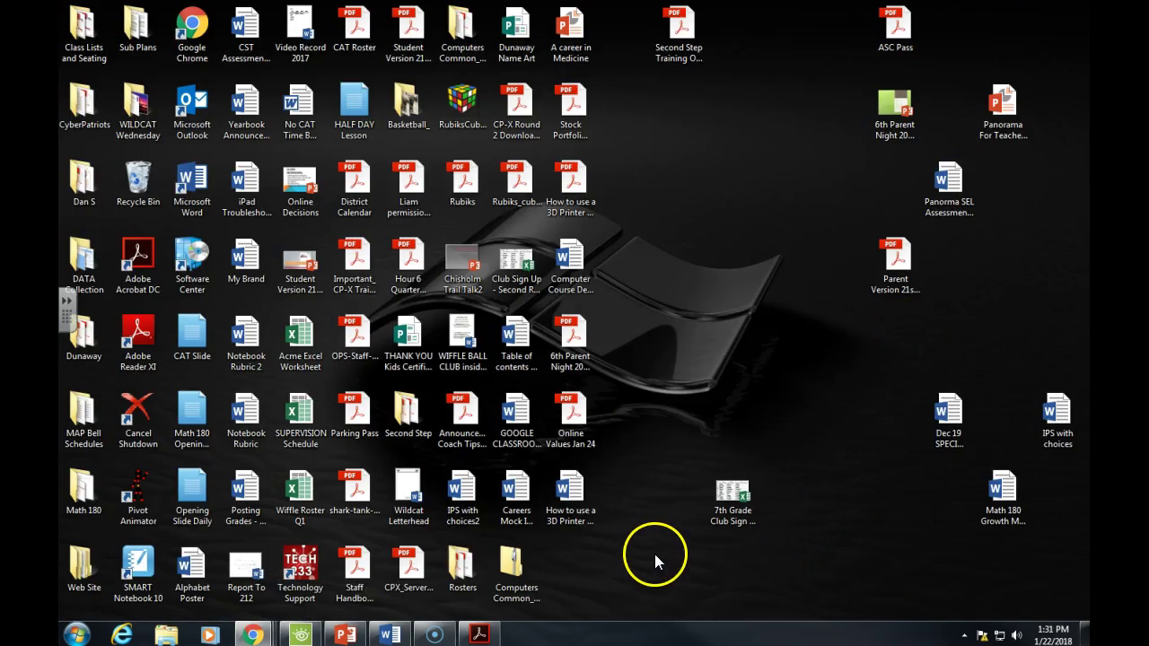
double_click(570, 187)
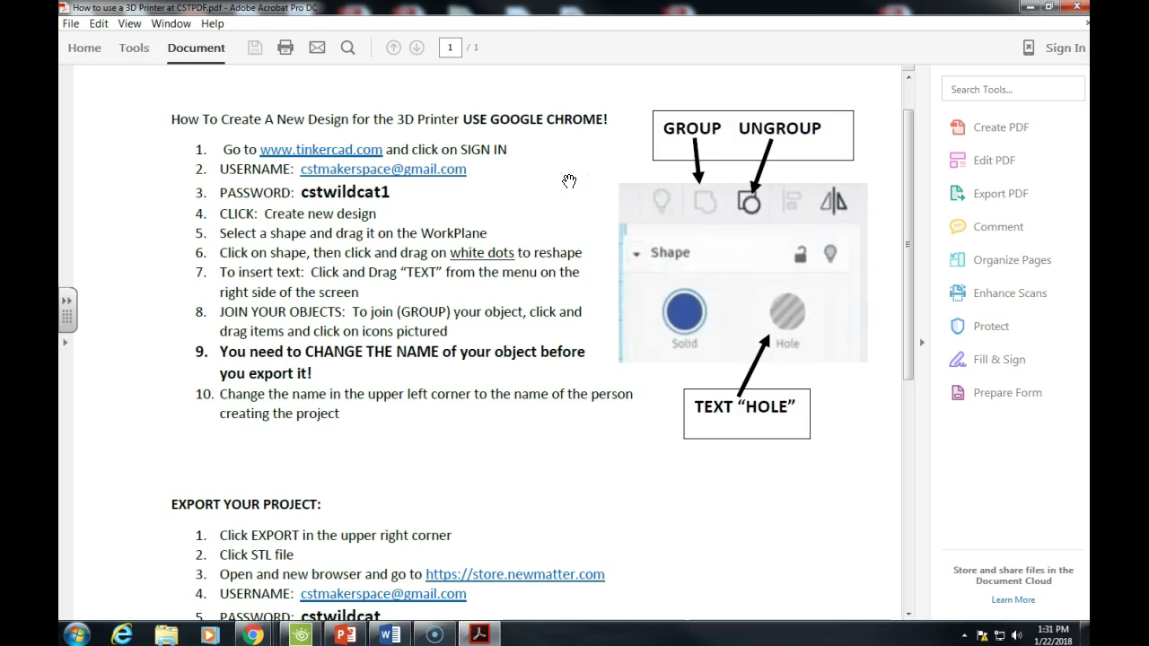
left_click(568, 262)
left_click(575, 336)
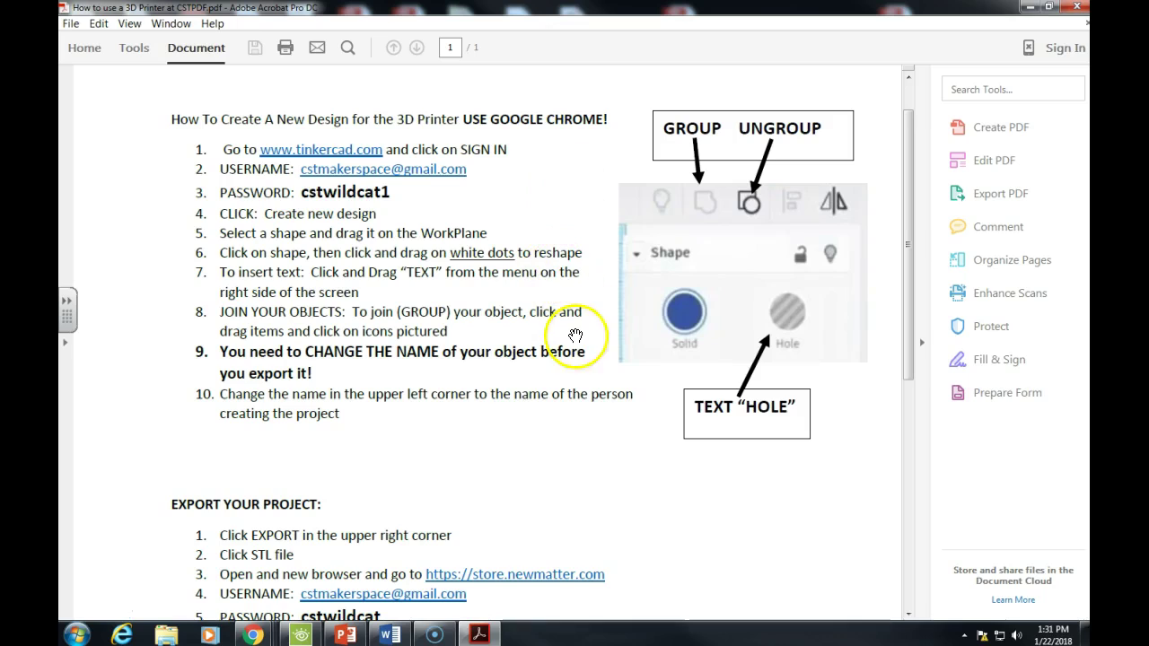
left_click(404, 510)
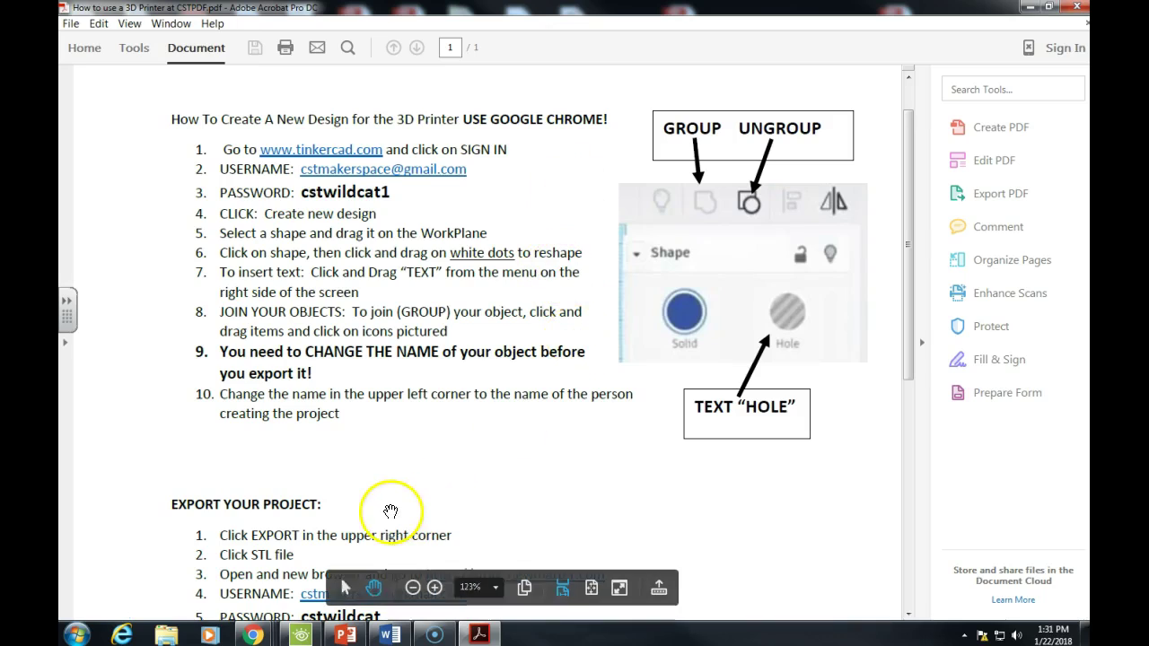
left_click(451, 428)
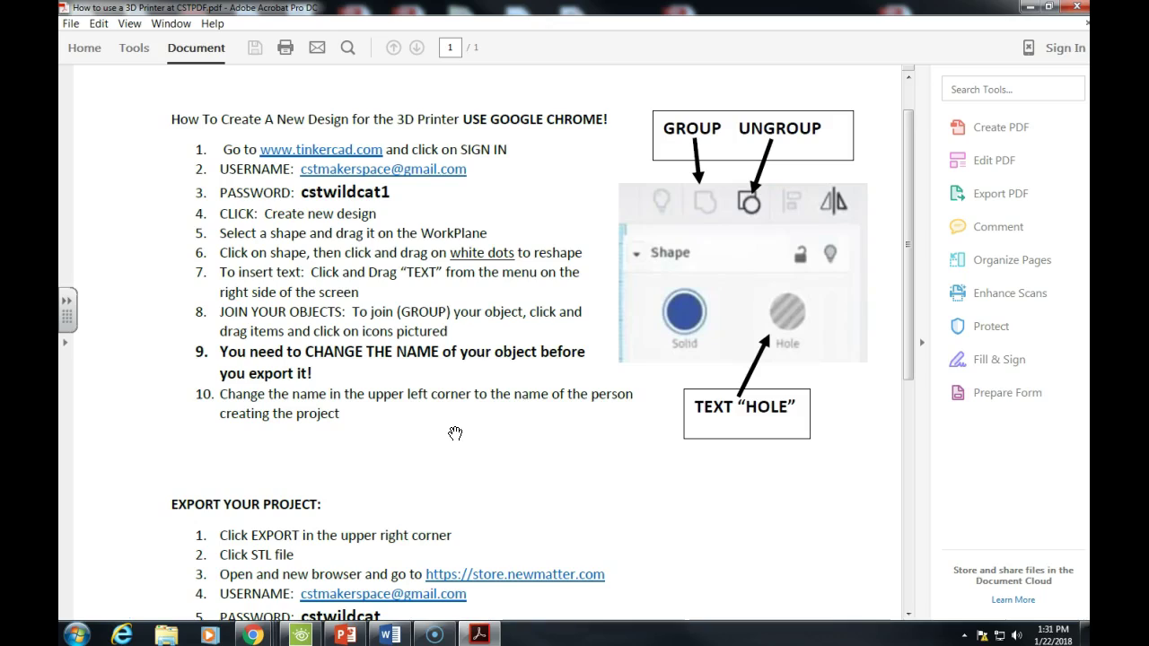
mouse_move(430, 457)
left_mouse_down()
mouse_move(329, 487)
mouse_move(286, 468)
left_mouse_up()
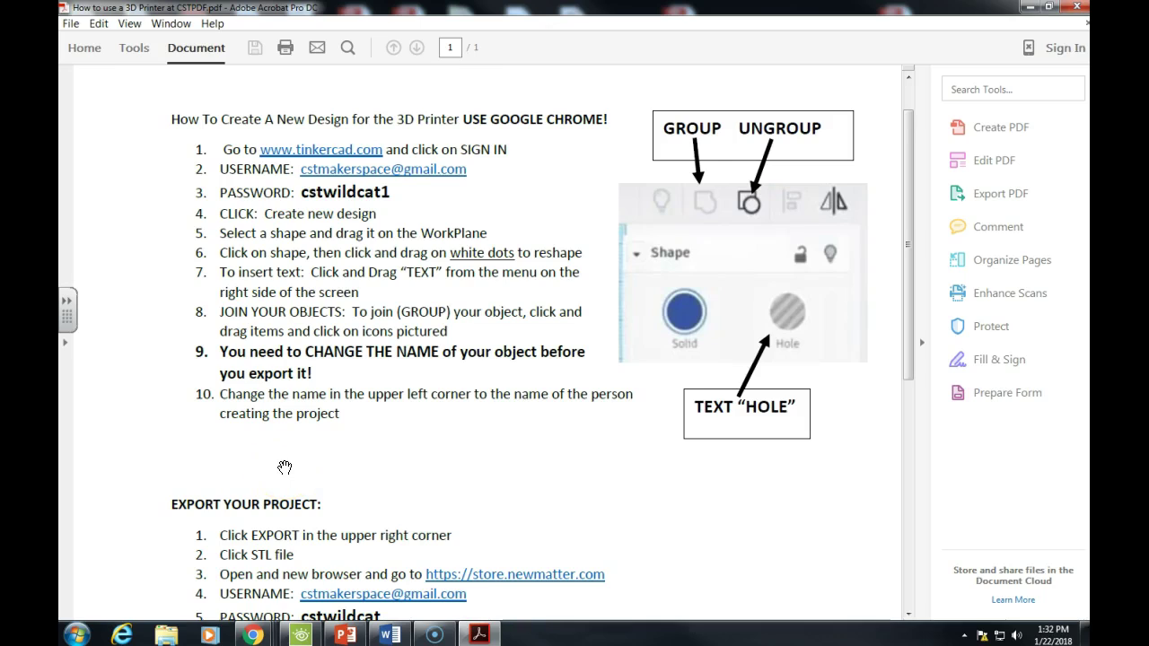